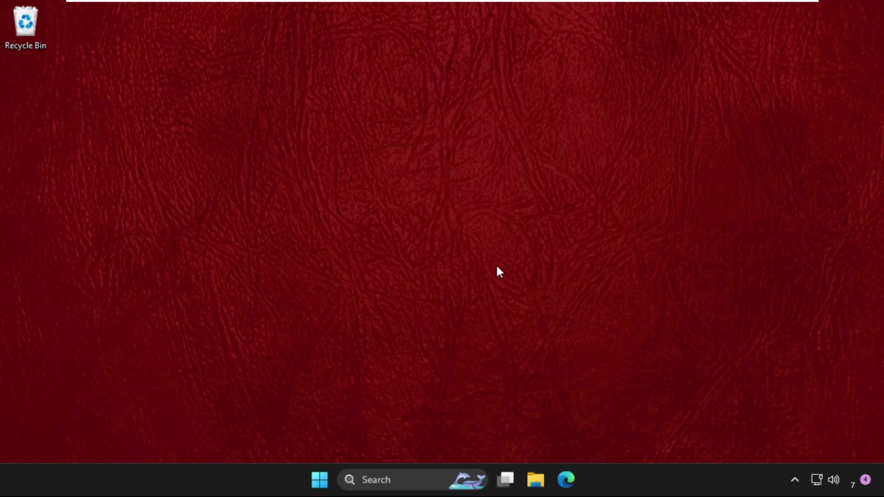
Open Task Manager from the Win+X menu, then close it again.
{"action": "right_click", "coordinate": [319, 483]}
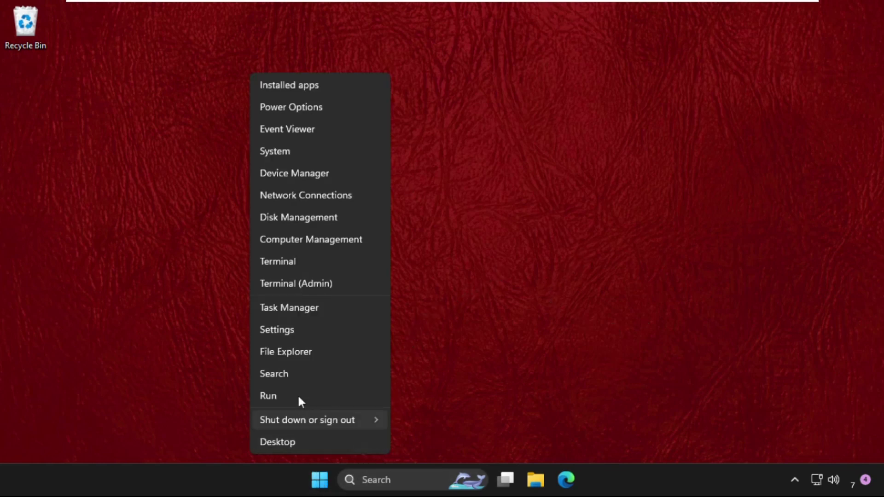
{"action": "left_click", "coordinate": [276, 313]}
{"action": "left_click", "coordinate": [772, 62]}
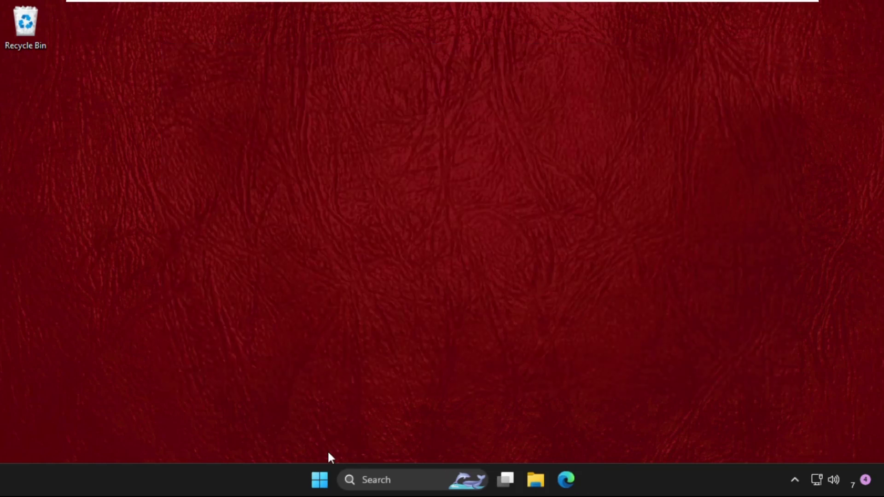
Launch Settings from the Win+X menu and go to Privacy & security > General.
{"action": "right_click", "coordinate": [321, 482]}
{"action": "left_click", "coordinate": [289, 330]}
{"action": "scroll", "coordinate": [377, 207], "scroll_direction": "down", "scroll_amount": 2}
{"action": "scroll", "coordinate": [366, 238], "scroll_direction": "down", "scroll_amount": 2}
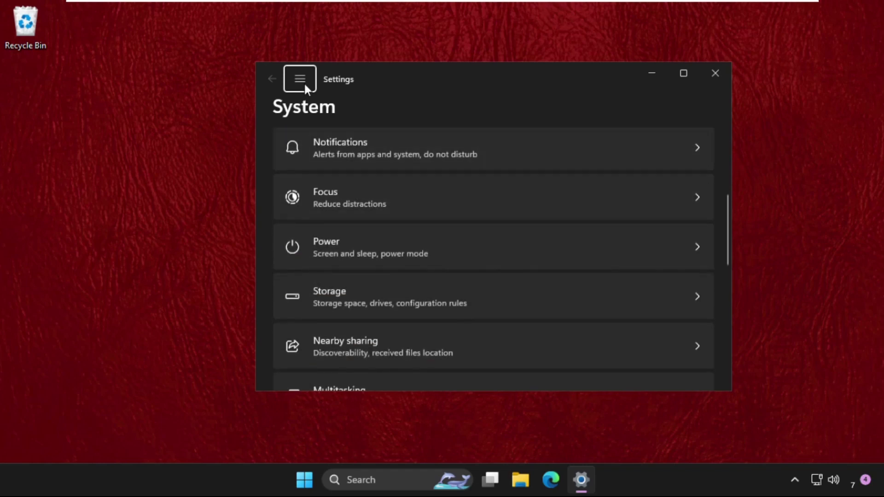
{"action": "left_click", "coordinate": [304, 82]}
{"action": "scroll", "coordinate": [304, 243], "scroll_direction": "down", "scroll_amount": 3}
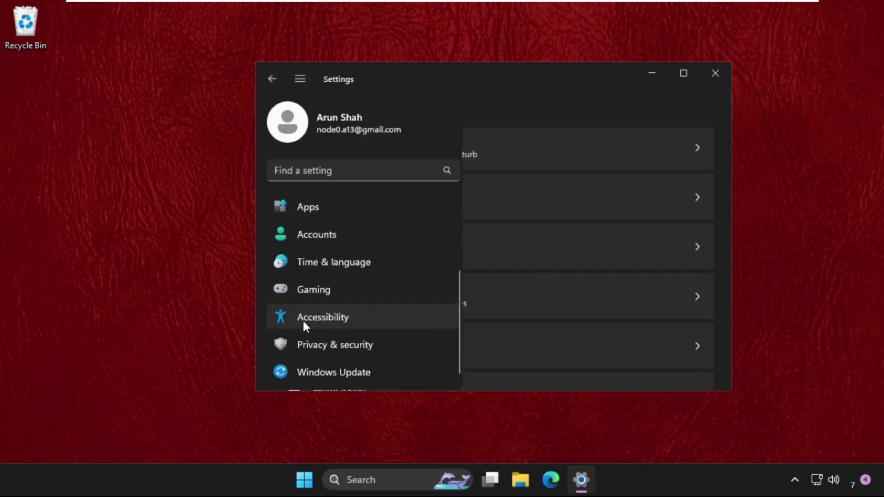
{"action": "left_click", "coordinate": [305, 347]}
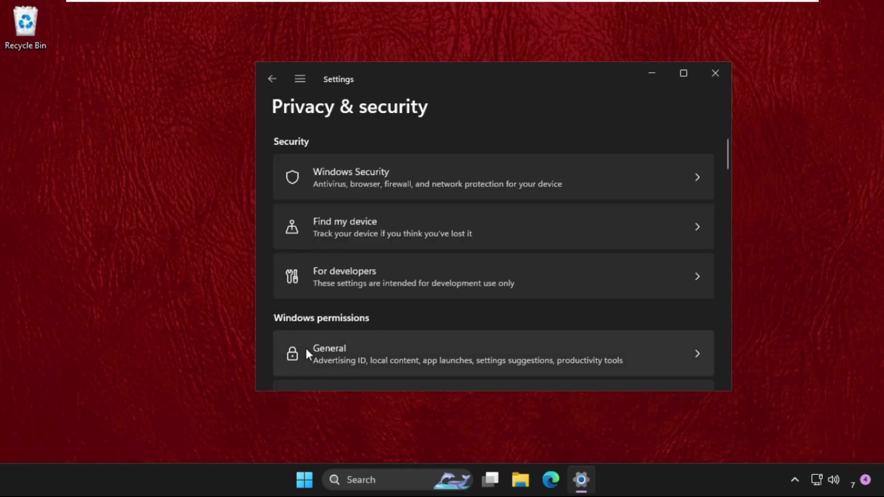
{"action": "scroll", "coordinate": [380, 309], "scroll_direction": "down", "scroll_amount": 2}
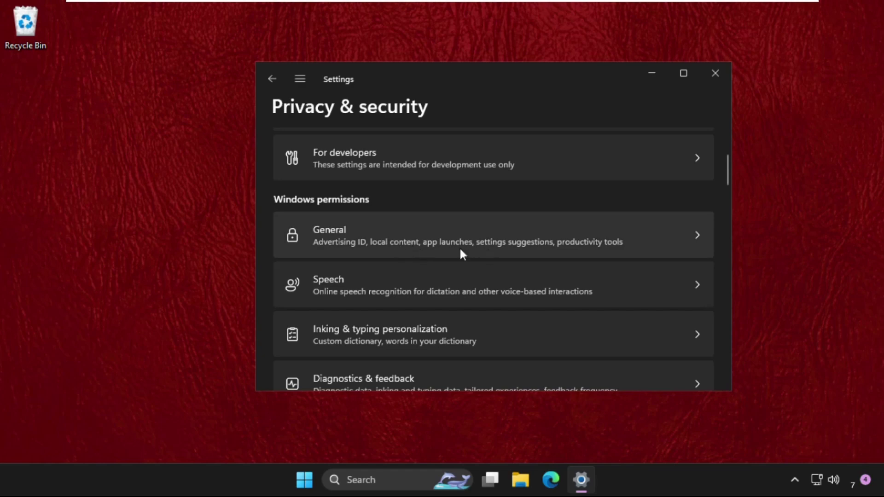
{"action": "left_click", "coordinate": [481, 235]}
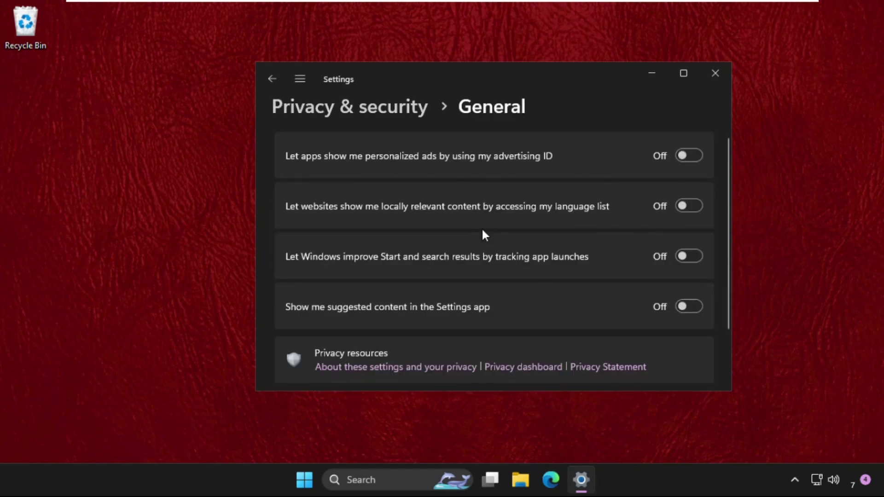
{"action": "scroll", "coordinate": [481, 226], "scroll_direction": "down", "scroll_amount": 2}
{"action": "scroll", "coordinate": [508, 232], "scroll_direction": "up", "scroll_amount": 2}
Check the Speech page (online speech recognition Off), then open Diagnostics & feedback.
{"action": "left_click", "coordinate": [272, 79]}
{"action": "scroll", "coordinate": [346, 284], "scroll_direction": "down", "scroll_amount": 2}
{"action": "scroll", "coordinate": [345, 285], "scroll_direction": "down", "scroll_amount": 1}
{"action": "left_click", "coordinate": [347, 285]}
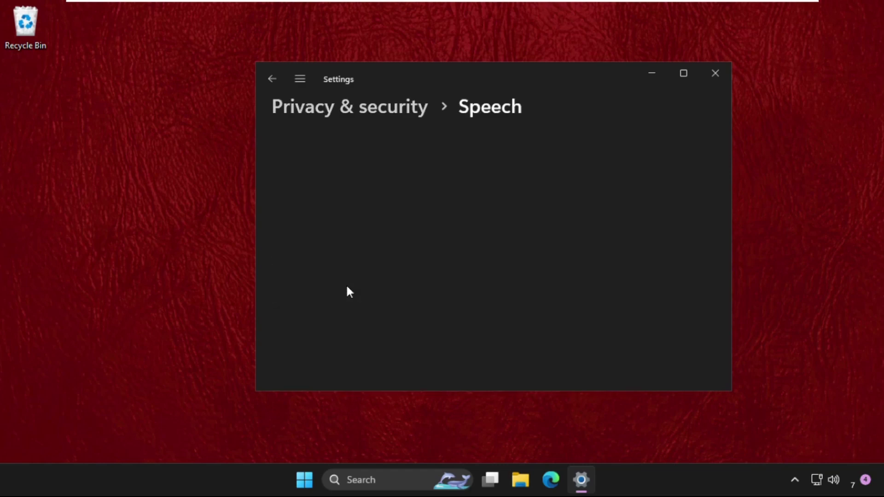
{"action": "scroll", "coordinate": [465, 264], "scroll_direction": "down", "scroll_amount": 2}
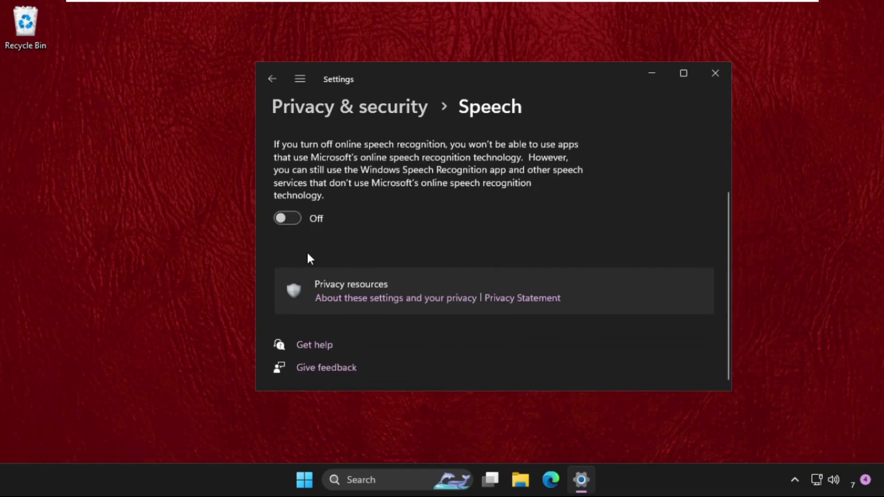
{"action": "scroll", "coordinate": [293, 228], "scroll_direction": "up", "scroll_amount": 2}
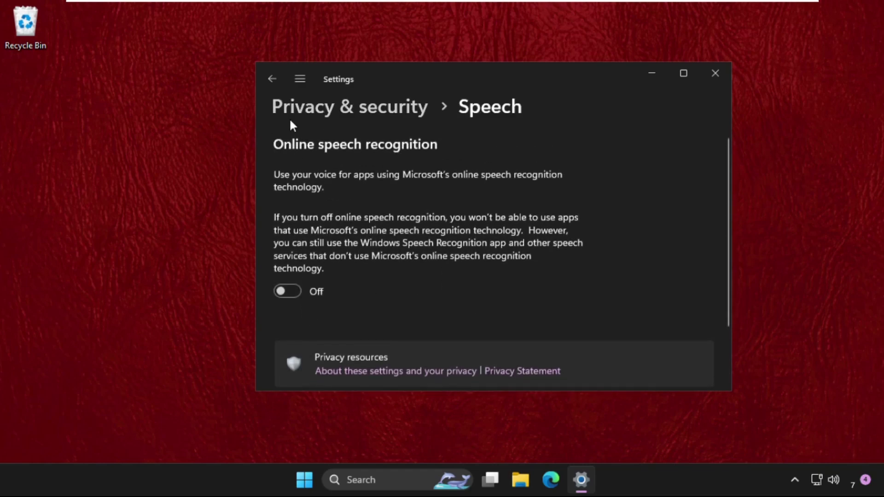
{"action": "left_click", "coordinate": [272, 79]}
{"action": "scroll", "coordinate": [350, 266], "scroll_direction": "down", "scroll_amount": 2}
{"action": "scroll", "coordinate": [349, 293], "scroll_direction": "down", "scroll_amount": 2}
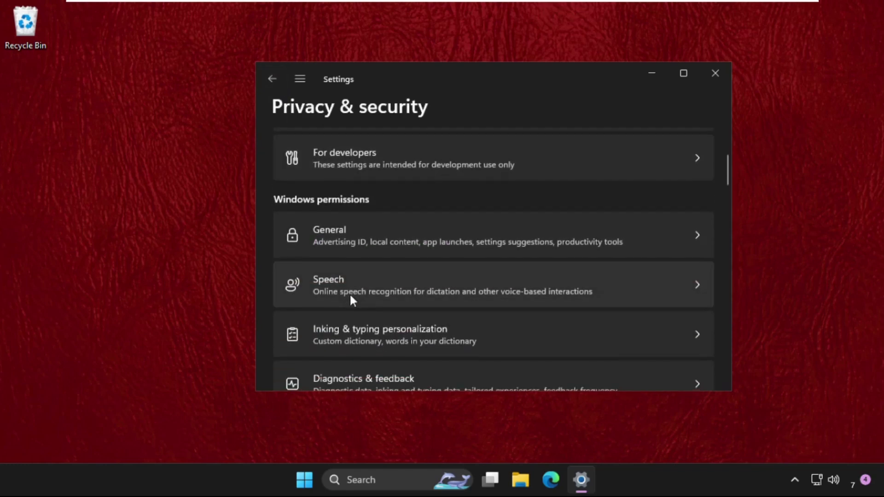
{"action": "scroll", "coordinate": [350, 293], "scroll_direction": "down", "scroll_amount": 1}
{"action": "scroll", "coordinate": [338, 332], "scroll_direction": "down", "scroll_amount": 1}
{"action": "scroll", "coordinate": [342, 330], "scroll_direction": "down", "scroll_amount": 1}
{"action": "scroll", "coordinate": [343, 331], "scroll_direction": "down", "scroll_amount": 1}
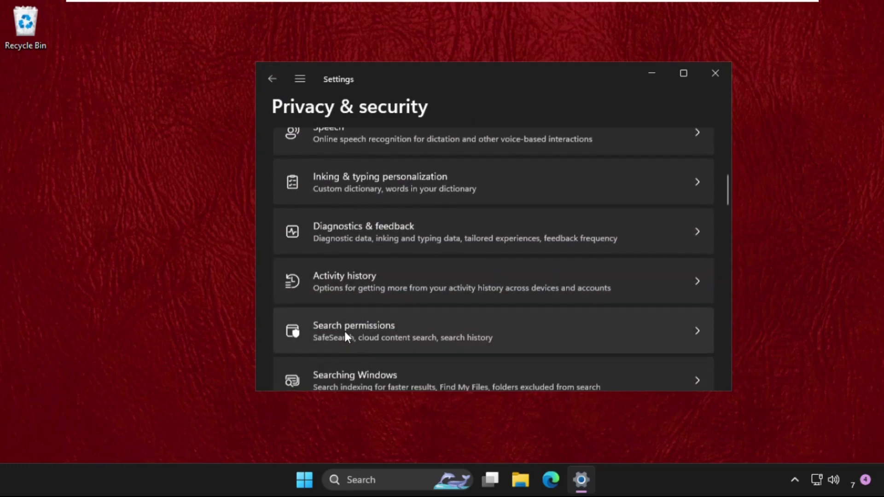
{"action": "scroll", "coordinate": [344, 329], "scroll_direction": "up", "scroll_amount": 1}
{"action": "left_click", "coordinate": [365, 273]}
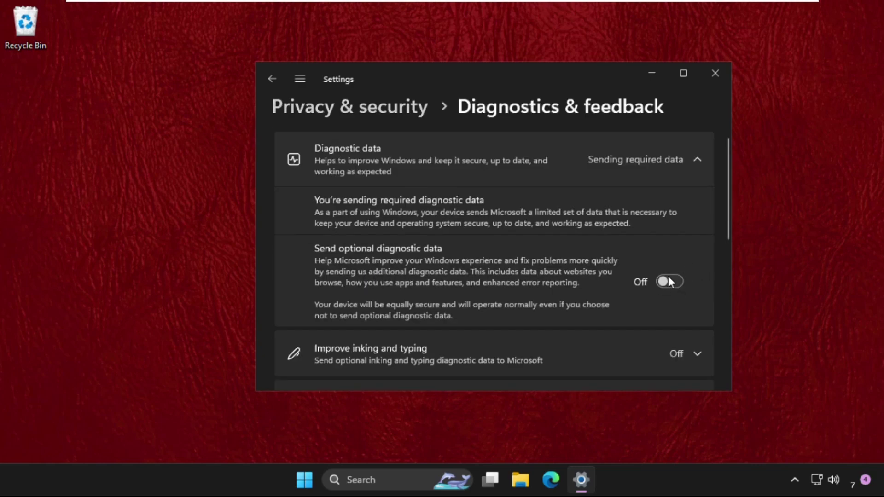
Turn off 'Search history on this device' in Search permissions, leaving cloud search On.
{"action": "left_click", "coordinate": [273, 78]}
{"action": "scroll", "coordinate": [414, 234], "scroll_direction": "down", "scroll_amount": 2}
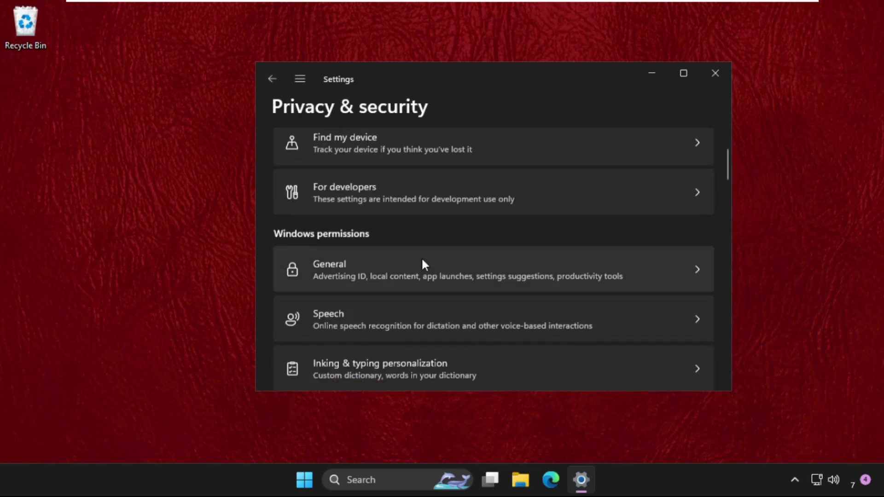
{"action": "scroll", "coordinate": [421, 257], "scroll_direction": "down", "scroll_amount": 2}
{"action": "scroll", "coordinate": [420, 259], "scroll_direction": "down", "scroll_amount": 2}
{"action": "scroll", "coordinate": [419, 259], "scroll_direction": "down", "scroll_amount": 2}
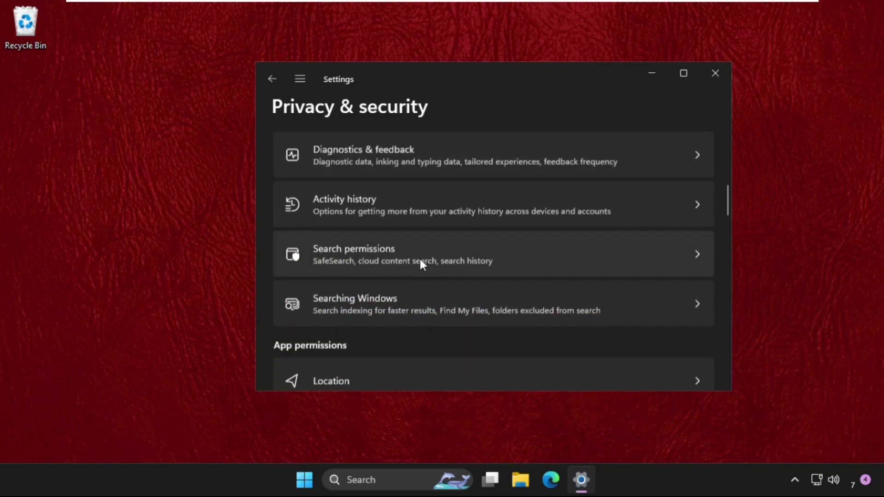
{"action": "left_click", "coordinate": [369, 248]}
{"action": "scroll", "coordinate": [367, 251], "scroll_direction": "down", "scroll_amount": 1}
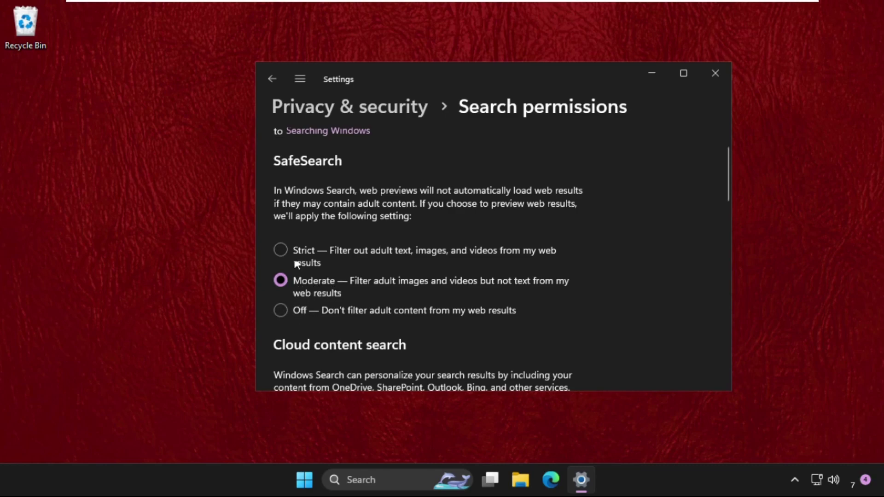
{"action": "scroll", "coordinate": [324, 251], "scroll_direction": "down", "scroll_amount": 1}
{"action": "scroll", "coordinate": [323, 251], "scroll_direction": "down", "scroll_amount": 3}
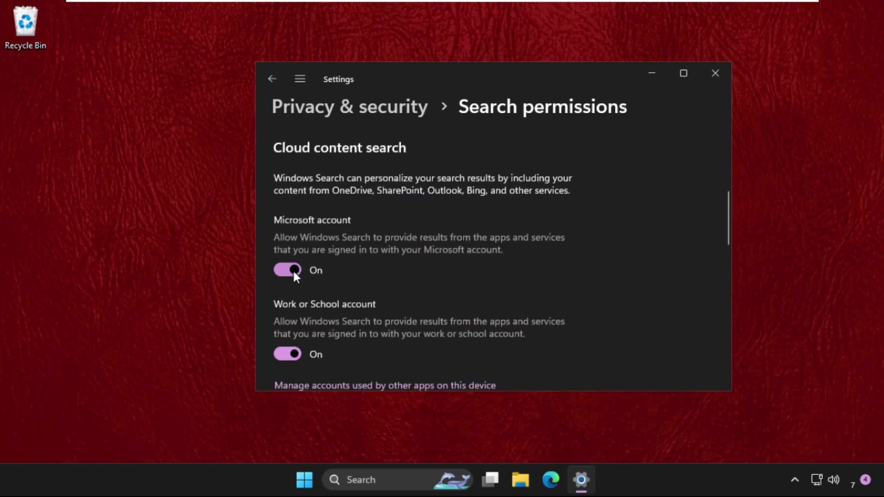
{"action": "scroll", "coordinate": [288, 272], "scroll_direction": "down", "scroll_amount": 1}
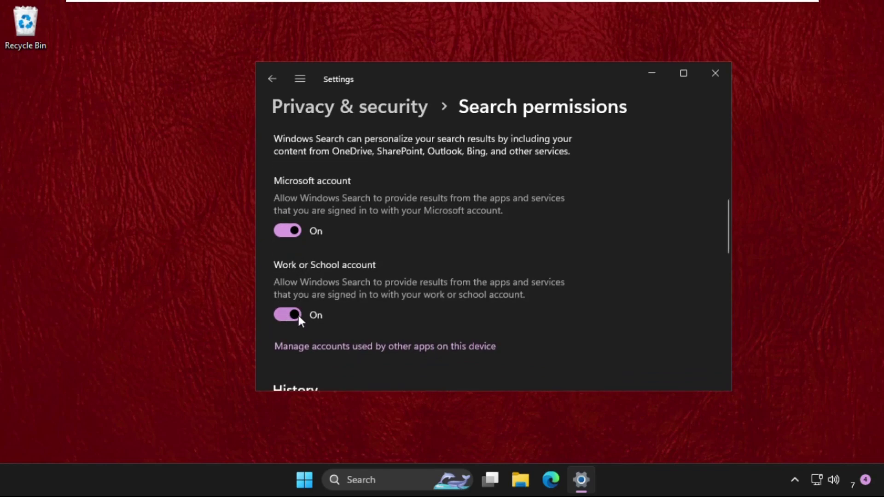
{"action": "scroll", "coordinate": [297, 315], "scroll_direction": "down", "scroll_amount": 2}
{"action": "scroll", "coordinate": [298, 290], "scroll_direction": "down", "scroll_amount": 2}
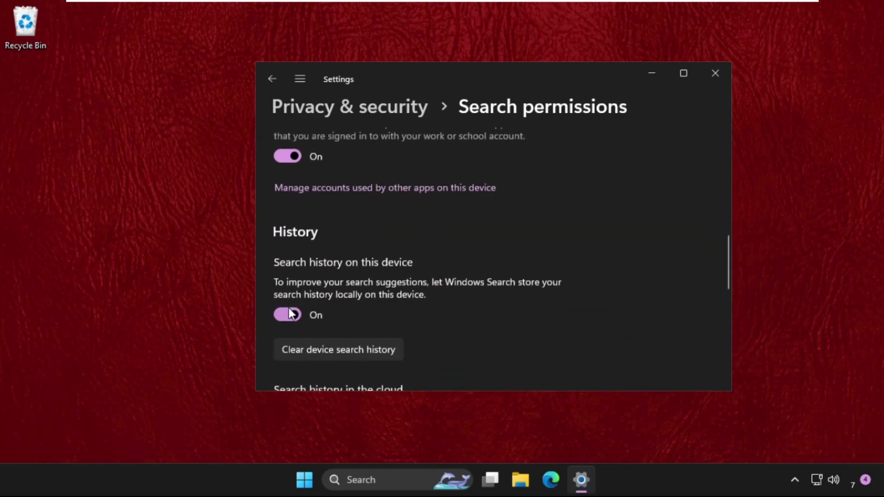
{"action": "left_click", "coordinate": [288, 315]}
Verify Location services is Off, then return to the Privacy & security permissions list.
{"action": "left_click", "coordinate": [272, 78]}
{"action": "scroll", "coordinate": [330, 228], "scroll_direction": "down", "scroll_amount": 3}
{"action": "scroll", "coordinate": [330, 235], "scroll_direction": "down", "scroll_amount": 2}
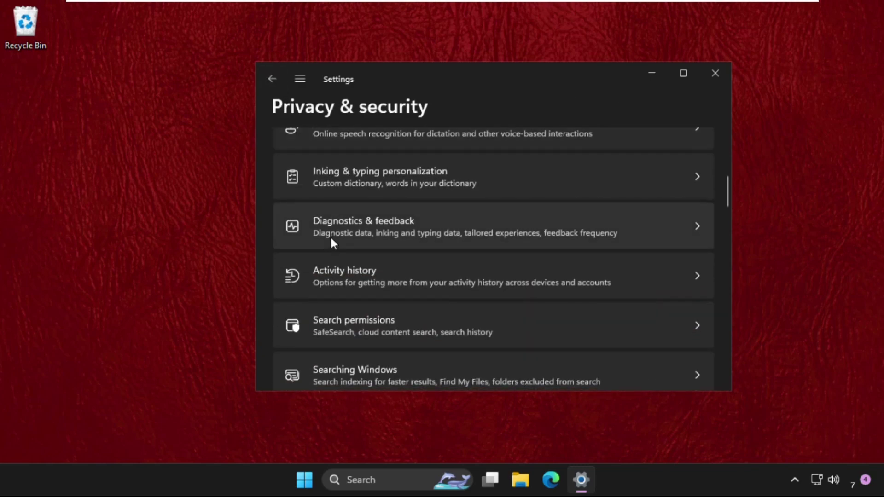
{"action": "scroll", "coordinate": [330, 236], "scroll_direction": "down", "scroll_amount": 2}
{"action": "scroll", "coordinate": [330, 236], "scroll_direction": "down", "scroll_amount": 2}
{"action": "scroll", "coordinate": [330, 236], "scroll_direction": "down", "scroll_amount": 1}
{"action": "scroll", "coordinate": [330, 240], "scroll_direction": "down", "scroll_amount": 1}
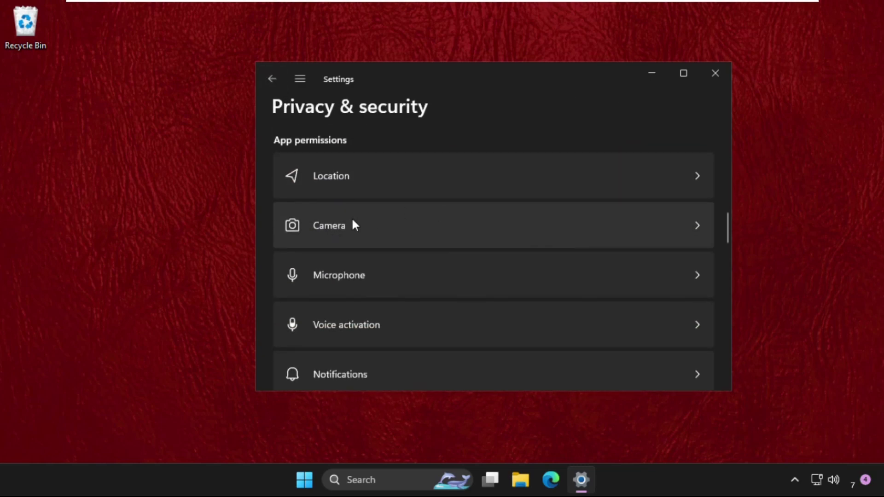
{"action": "left_click", "coordinate": [512, 181]}
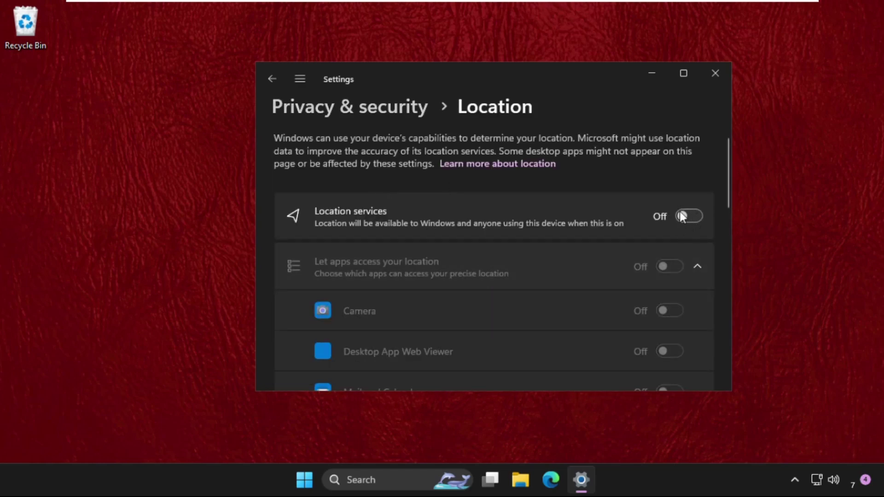
{"action": "left_click", "coordinate": [271, 79]}
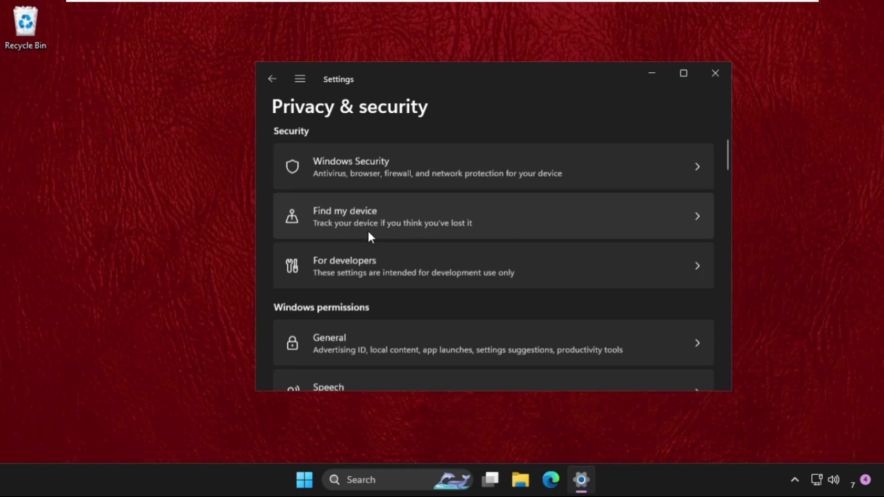
{"action": "scroll", "coordinate": [367, 235], "scroll_direction": "down", "scroll_amount": 5}
{"action": "scroll", "coordinate": [369, 241], "scroll_direction": "down", "scroll_amount": 5}
{"action": "scroll", "coordinate": [369, 240], "scroll_direction": "down", "scroll_amount": 3}
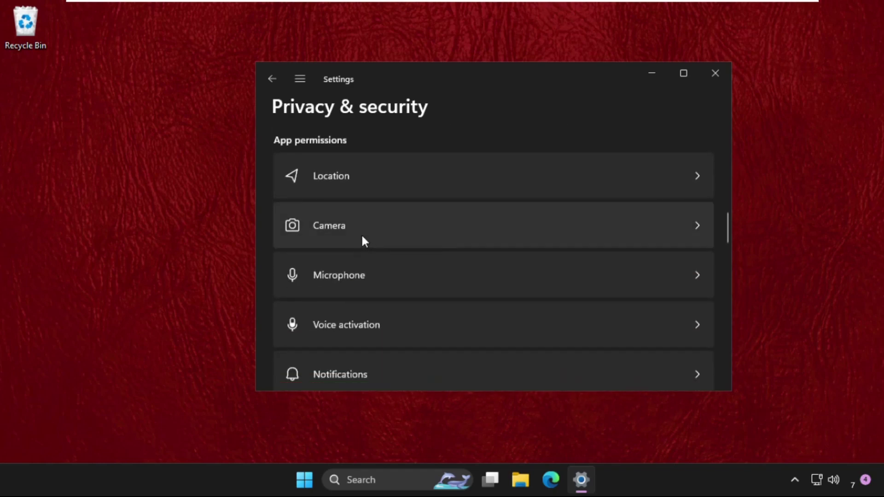
{"action": "scroll", "coordinate": [374, 307], "scroll_direction": "down", "scroll_amount": 1}
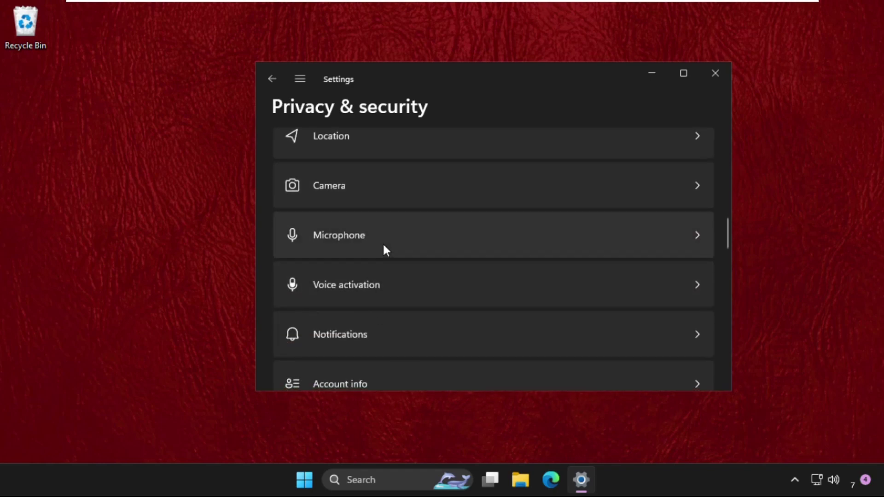
{"action": "scroll", "coordinate": [343, 310], "scroll_direction": "down", "scroll_amount": 1}
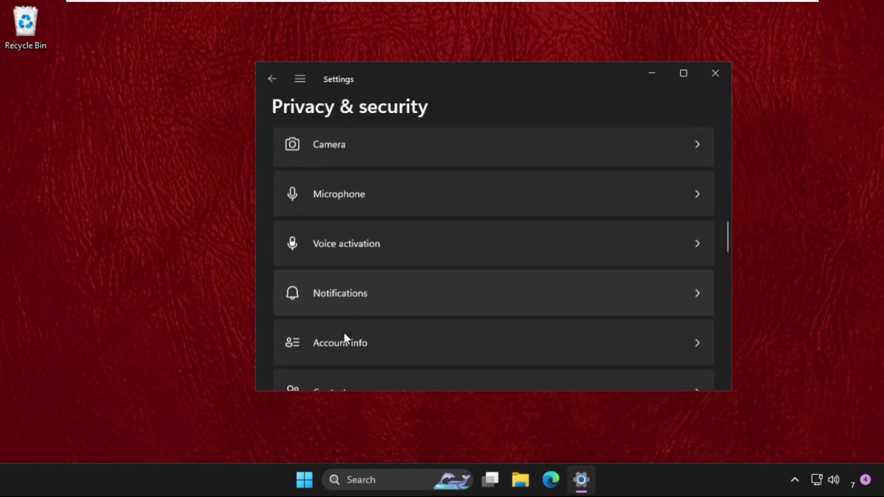
{"action": "scroll", "coordinate": [344, 332], "scroll_direction": "down", "scroll_amount": 2}
{"action": "scroll", "coordinate": [380, 289], "scroll_direction": "down", "scroll_amount": 4}
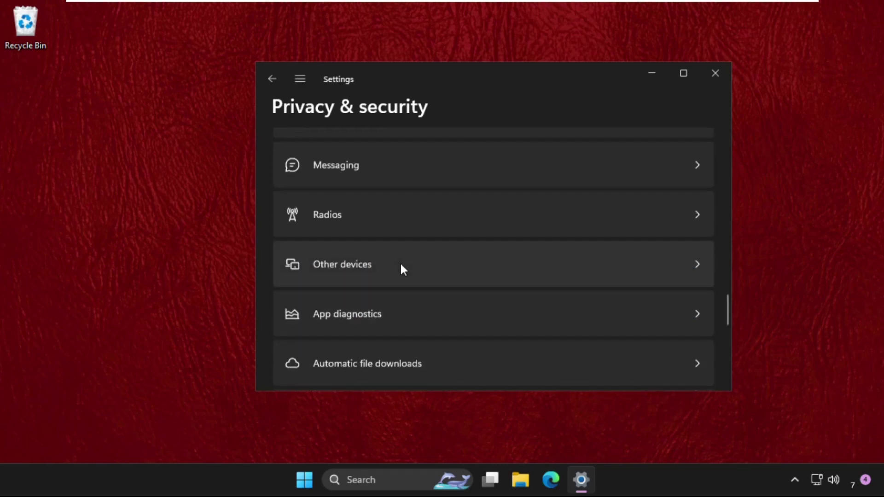
{"action": "scroll", "coordinate": [400, 262], "scroll_direction": "up", "scroll_amount": 4}
{"action": "scroll", "coordinate": [398, 282], "scroll_direction": "up", "scroll_amount": 1}
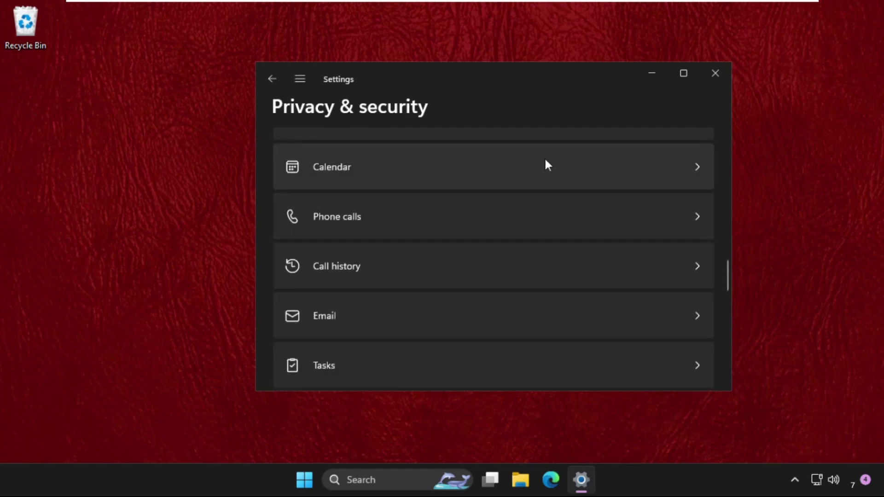
Close Settings and search the taskbar for sysdm.cpl.
{"action": "left_click", "coordinate": [715, 74]}
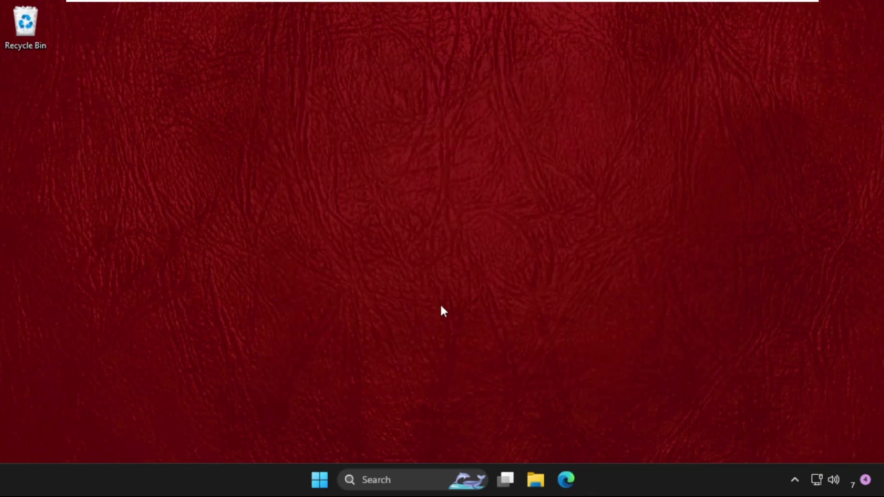
{"action": "left_click", "coordinate": [412, 480]}
{"action": "type", "text": "sy"}
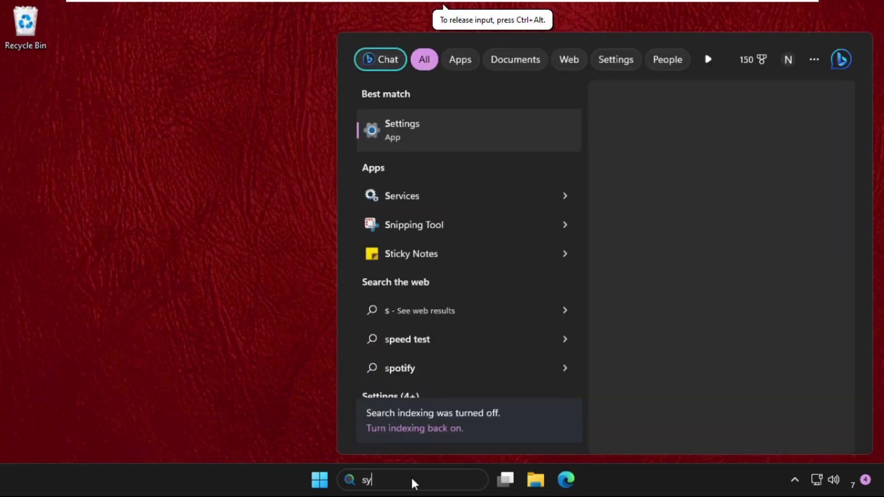
{"action": "type", "text": "sdm."}
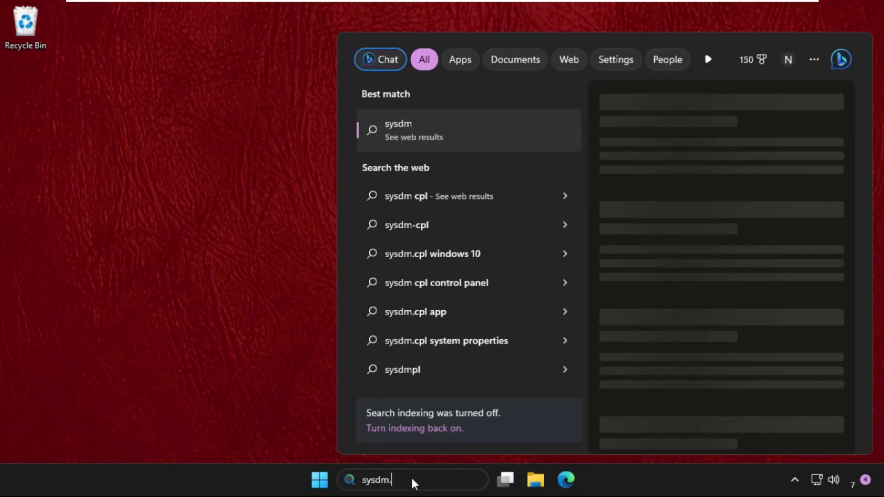
{"action": "type", "text": "cpl"}
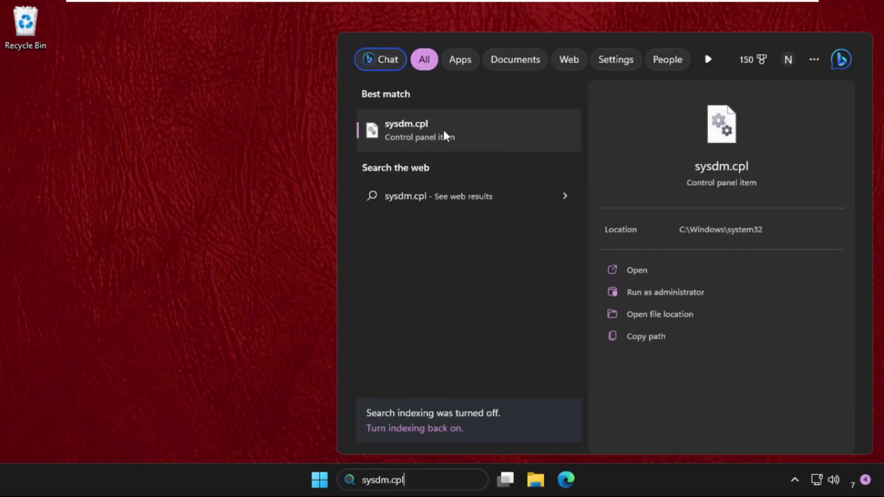
Save a Custom visual effects selection under System Properties > Advanced > Performance.
{"action": "left_click", "coordinate": [443, 131]}
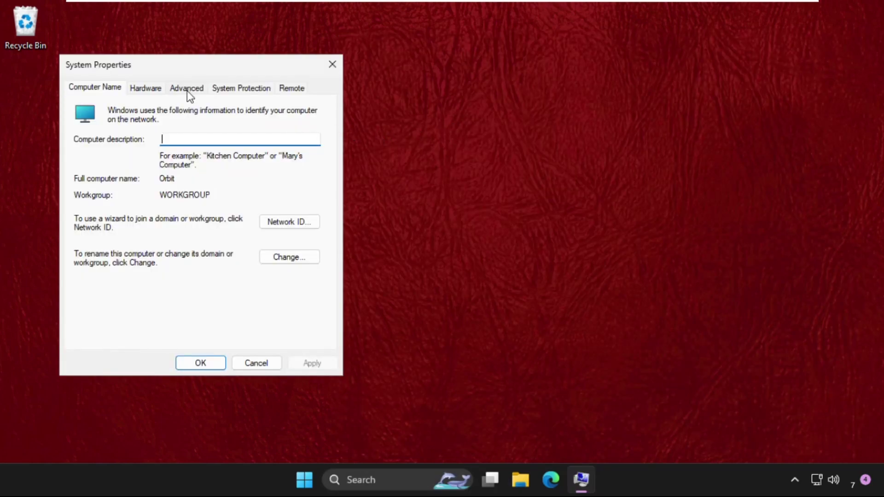
{"action": "left_click", "coordinate": [186, 87]}
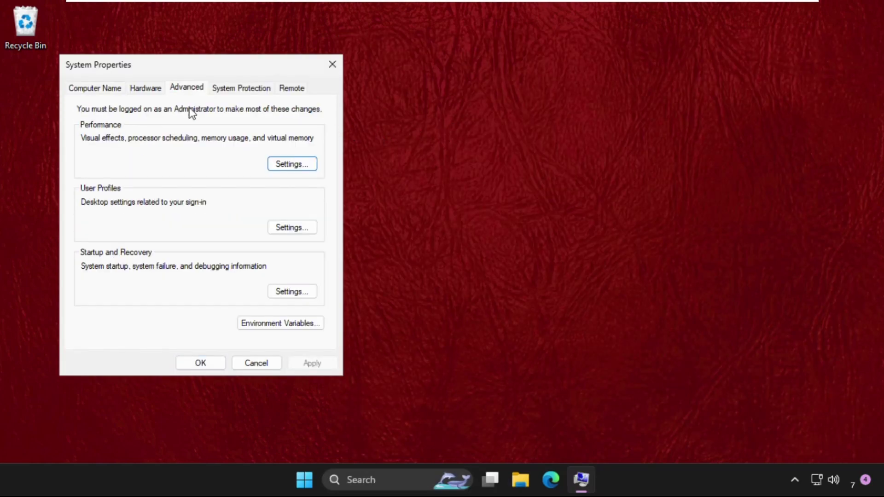
{"action": "left_click", "coordinate": [305, 167]}
{"action": "left_click_drag", "start_coordinate": [213, 56], "coordinate": [578, 60]}
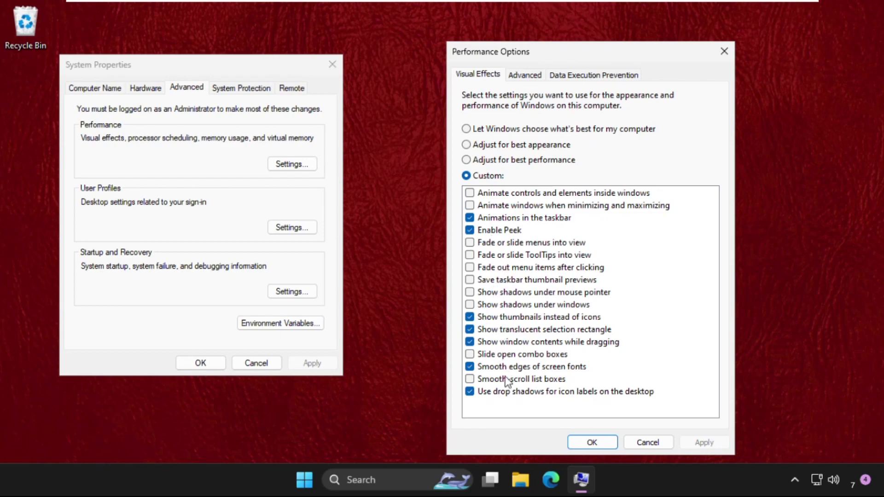
{"action": "left_click", "coordinate": [591, 442]}
Close System Properties, then launch Task Manager from a Windows search for 'tsk'.
{"action": "left_click", "coordinate": [200, 363]}
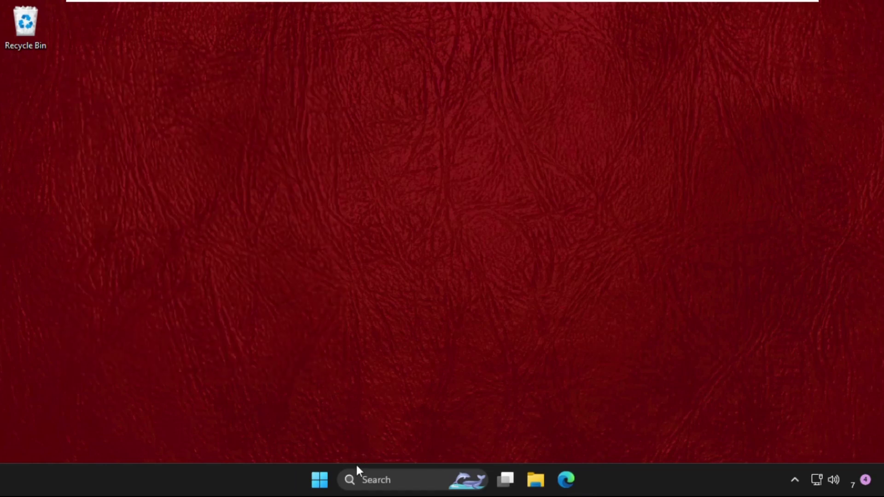
{"action": "left_click", "coordinate": [365, 479]}
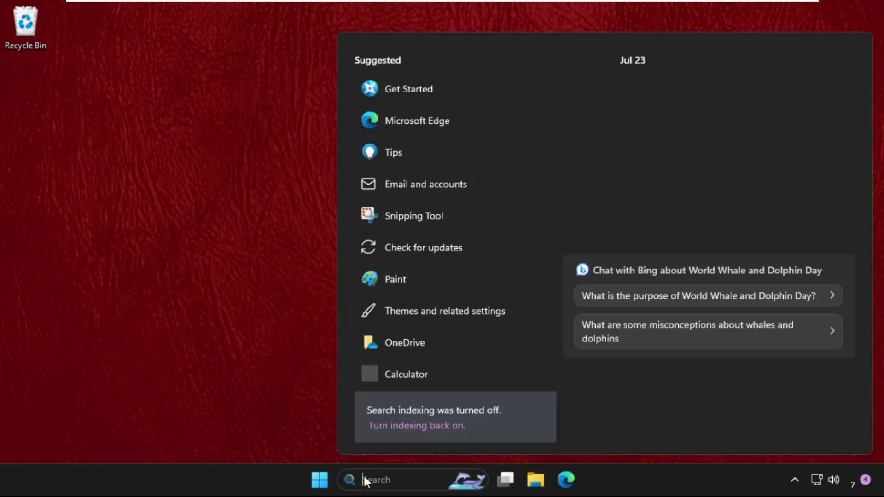
{"action": "type", "text": "tad"}
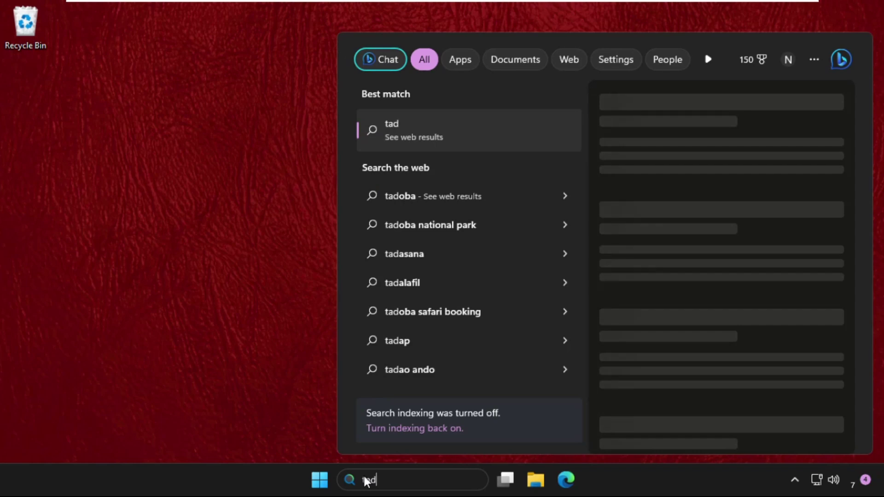
{"action": "key", "text": "BackSpace"}
{"action": "key", "text": "BackSpace"}
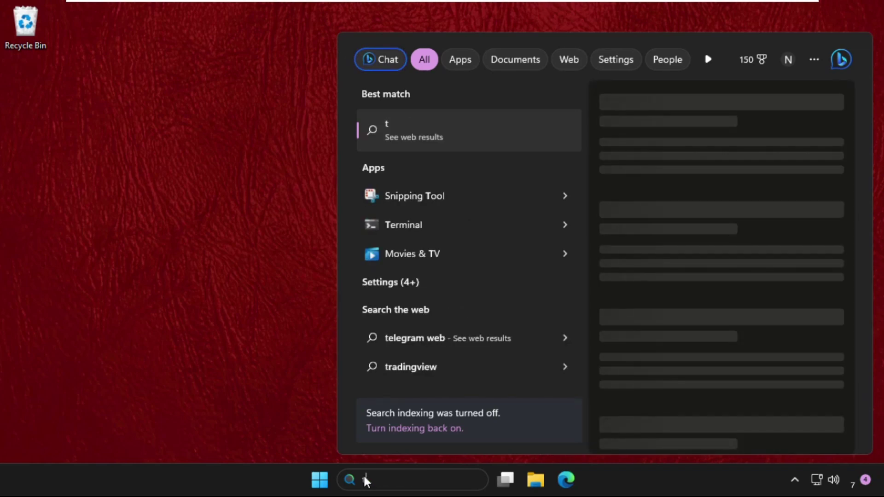
{"action": "type", "text": "sk"}
{"action": "key", "text": "Return"}
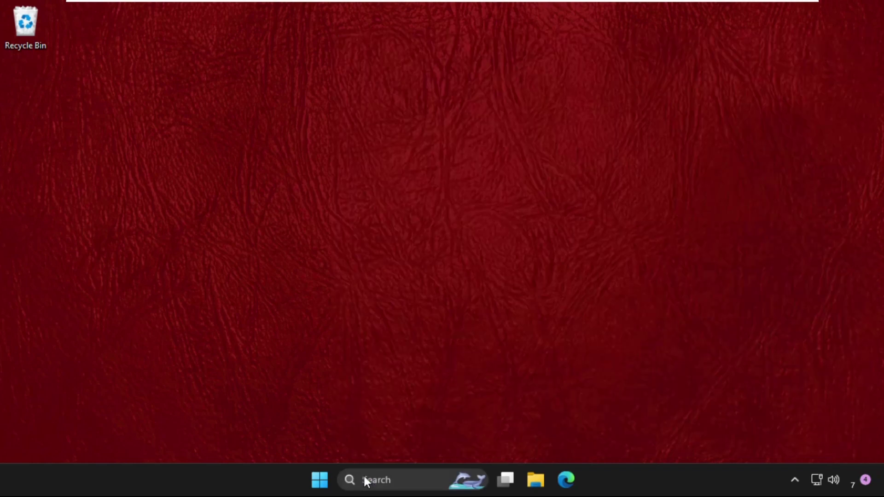
{"action": "scroll", "coordinate": [261, 265], "scroll_direction": "down", "scroll_amount": 5}
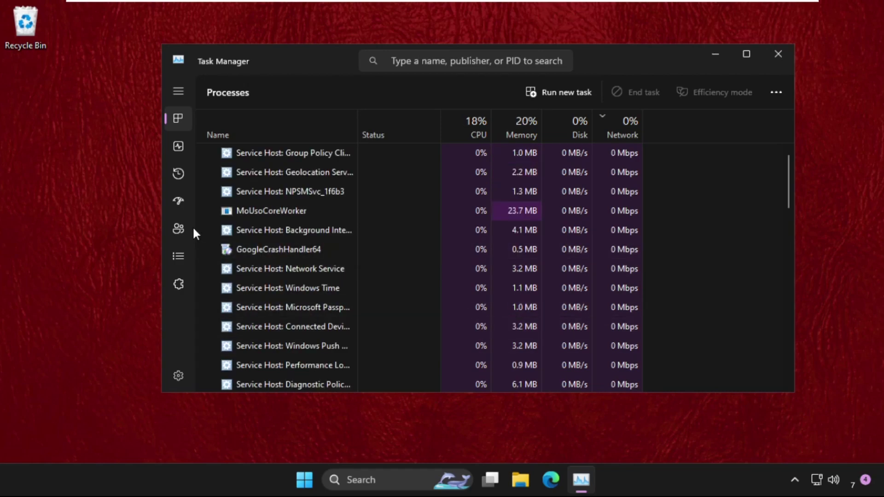
{"action": "scroll", "coordinate": [329, 222], "scroll_direction": "down", "scroll_amount": 5}
{"action": "scroll", "coordinate": [292, 291], "scroll_direction": "down", "scroll_amount": 2}
{"action": "scroll", "coordinate": [291, 299], "scroll_direction": "down", "scroll_amount": 3}
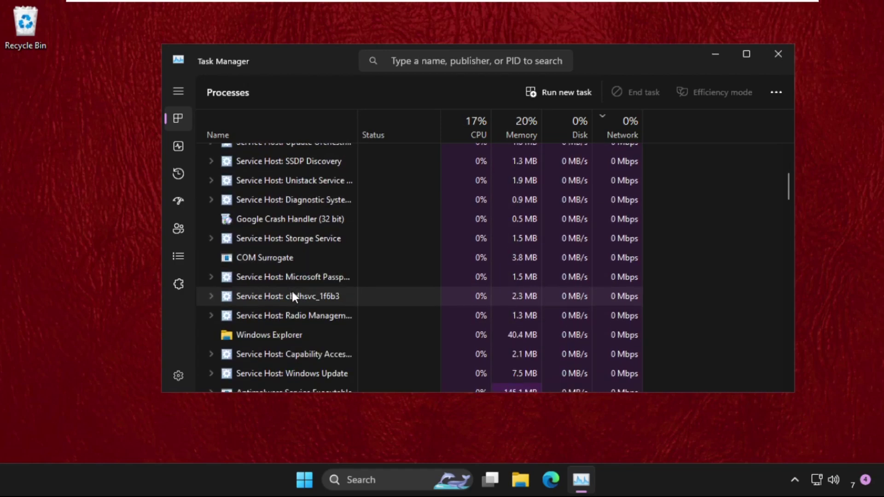
{"action": "scroll", "coordinate": [305, 316], "scroll_direction": "down", "scroll_amount": 3}
{"action": "scroll", "coordinate": [305, 313], "scroll_direction": "down", "scroll_amount": 3}
{"action": "scroll", "coordinate": [292, 291], "scroll_direction": "down", "scroll_amount": 3}
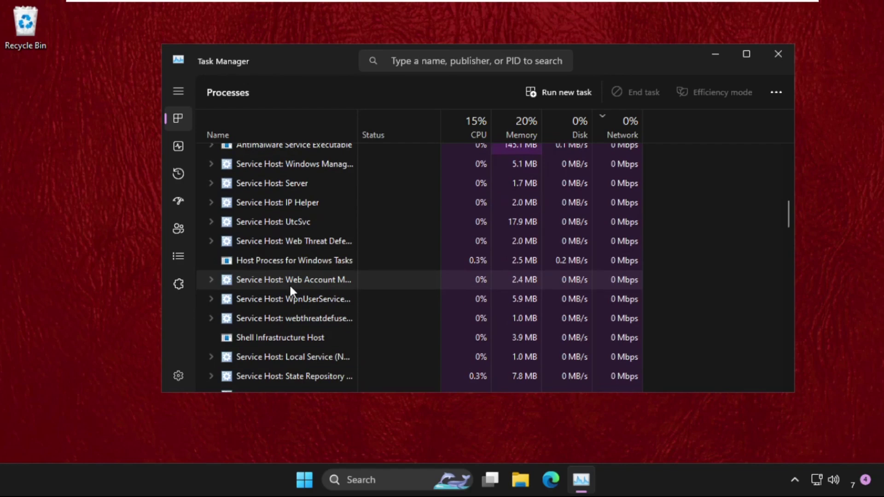
{"action": "scroll", "coordinate": [289, 284], "scroll_direction": "down", "scroll_amount": 2}
{"action": "scroll", "coordinate": [288, 284], "scroll_direction": "down", "scroll_amount": 3}
{"action": "scroll", "coordinate": [288, 284], "scroll_direction": "down", "scroll_amount": 1}
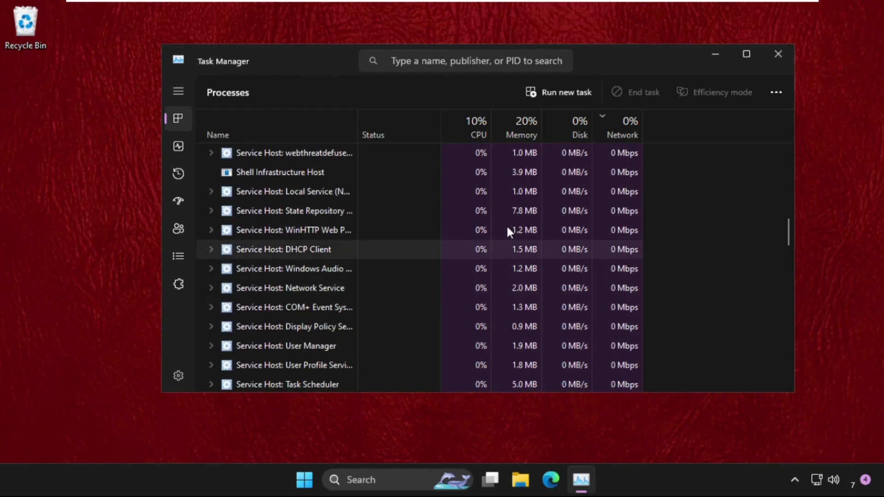
Close the Task Manager window, leaving the desktop empty.
{"action": "left_click", "coordinate": [778, 54]}
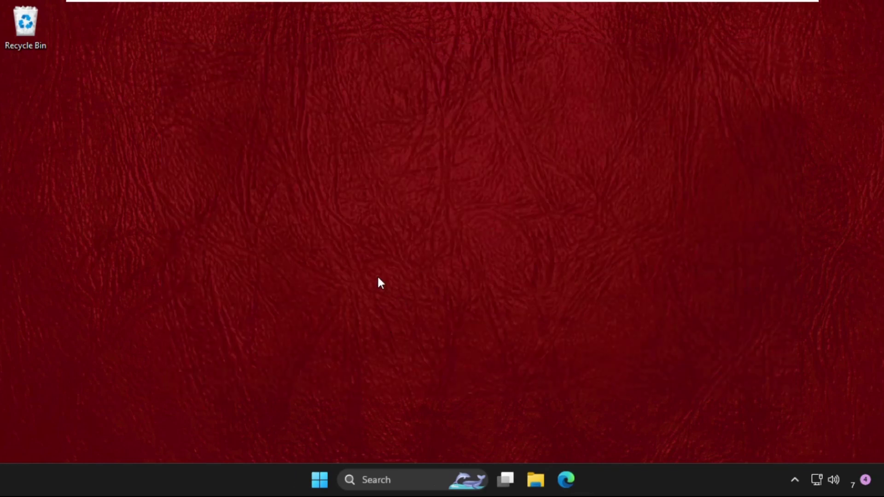